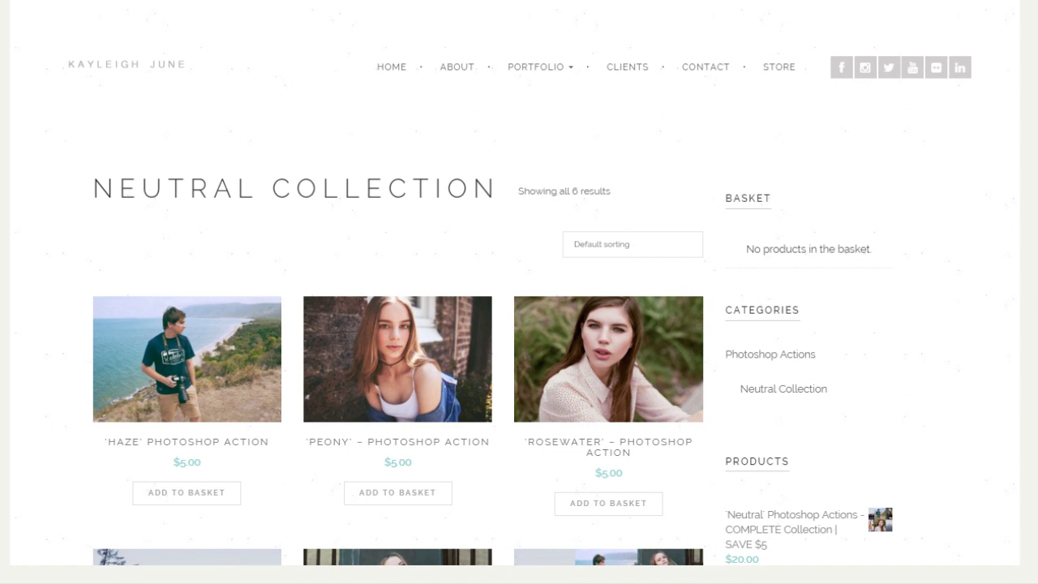
Step: Scroll through the six Neutral Collection products on the Kayleigh June store page
scroll(1003, 218, "down", 3)
scroll(1017, 300, "down", 1)
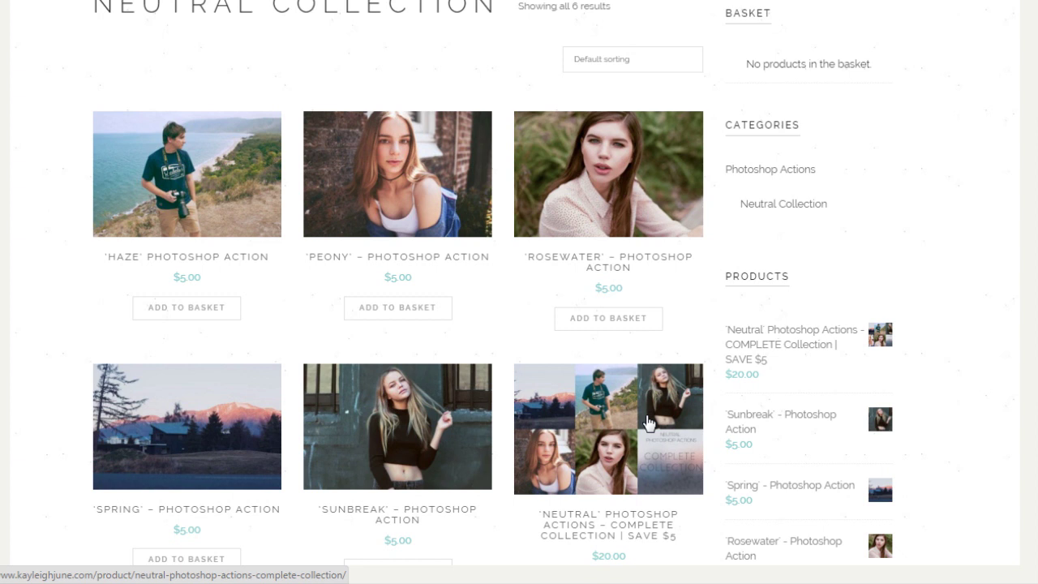
scroll(649, 422, "up", 2)
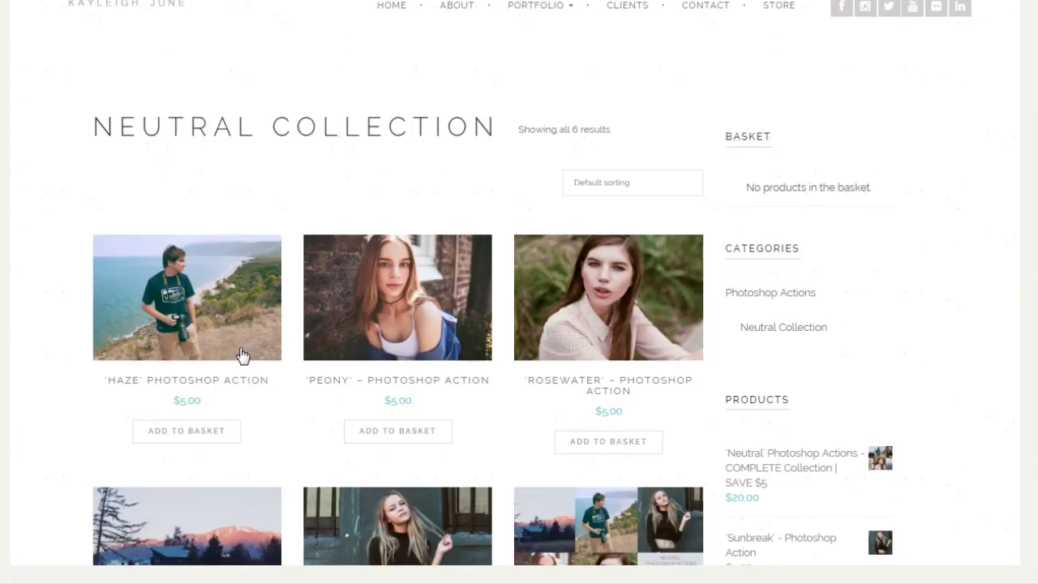
scroll(519, 325, "down", 2)
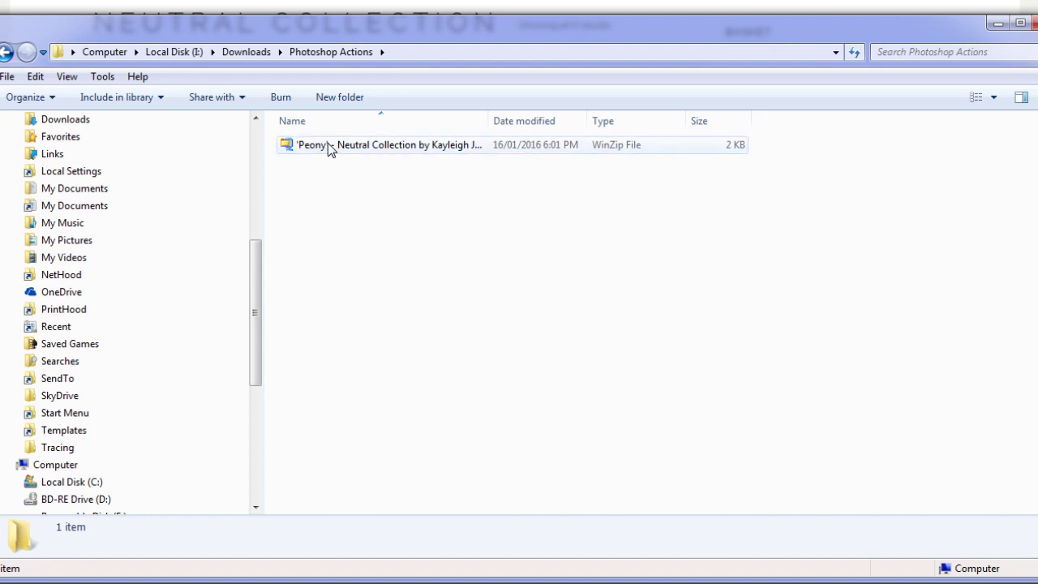
Step: Extract the Peony zip in place with WinZip, adding the 5 KB Peony ATN file
right_click(316, 145)
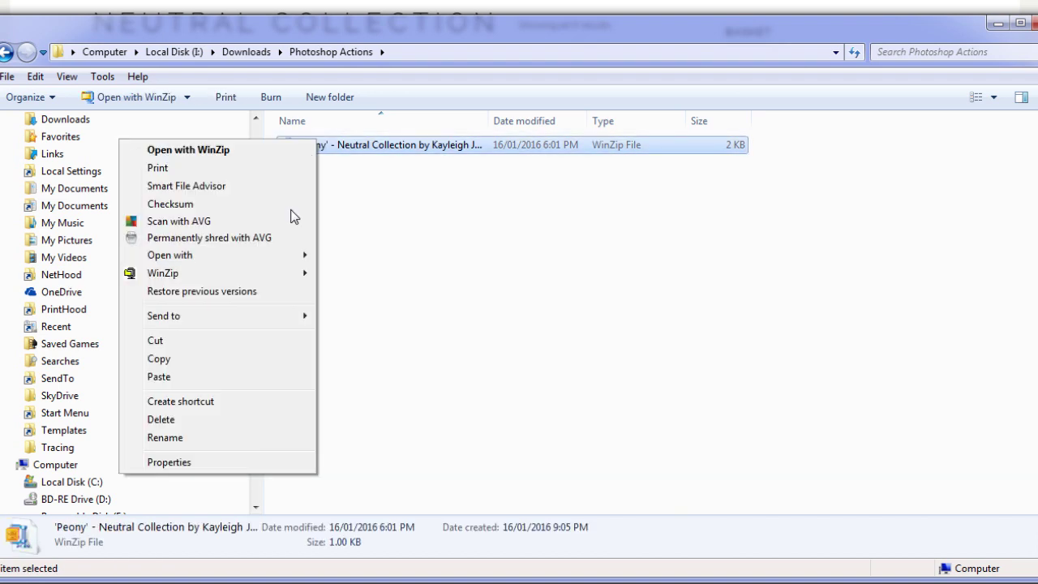
mouse_move(197, 276)
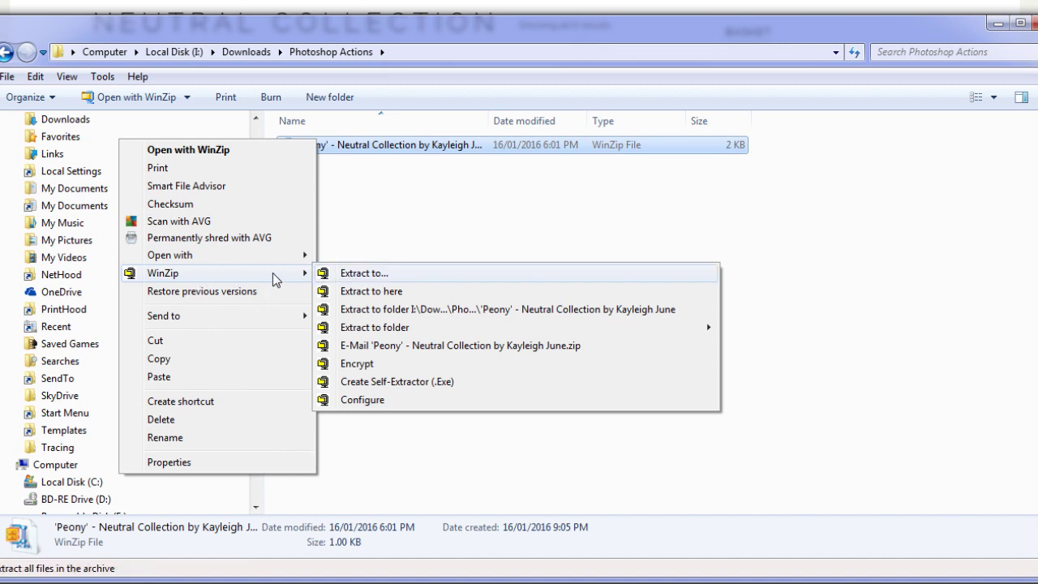
left_click(366, 292)
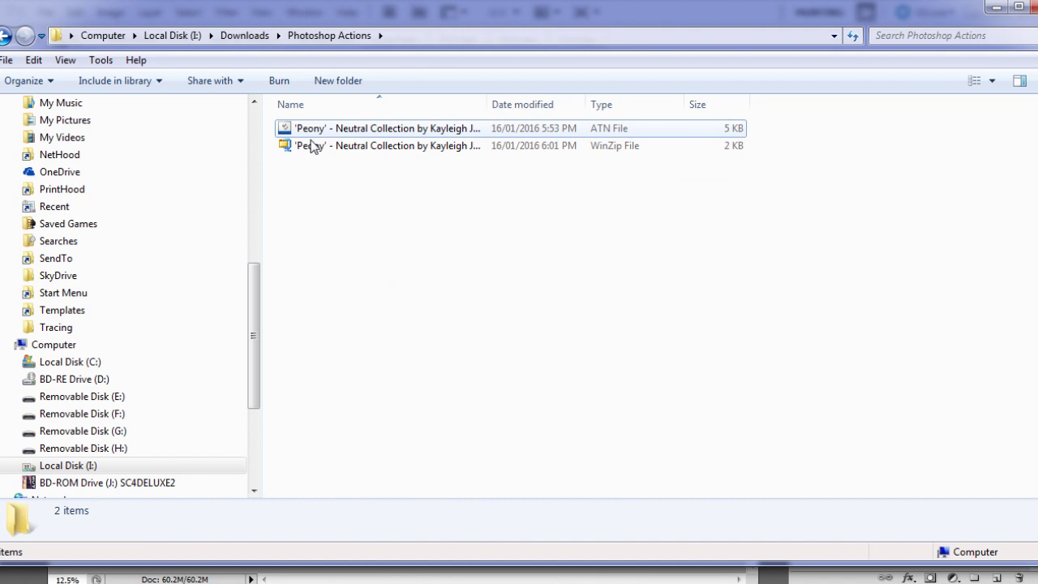
scroll(122, 325, "down", 5)
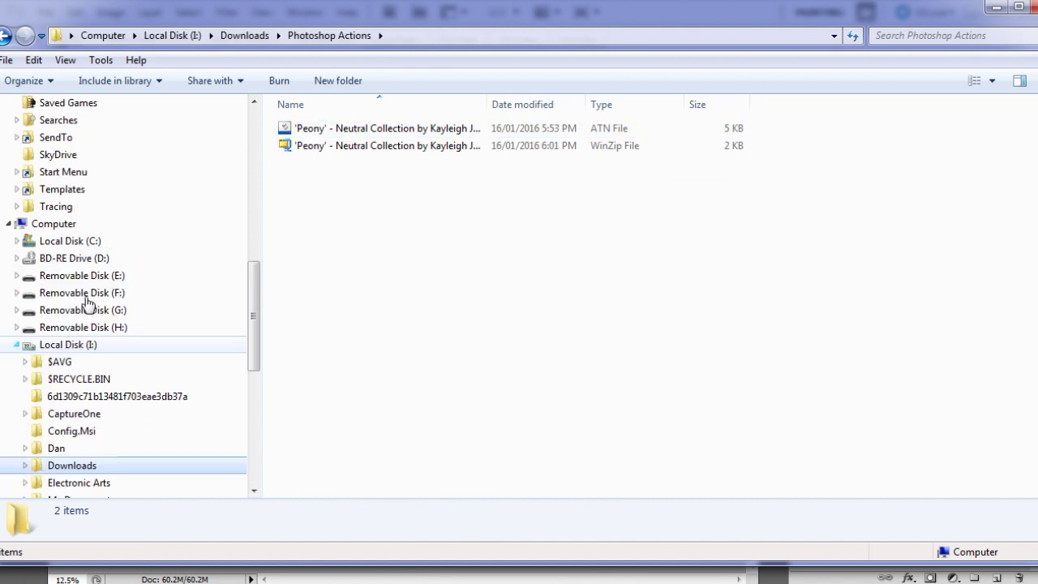
left_click(25, 361)
scroll(27, 364, "down", 1)
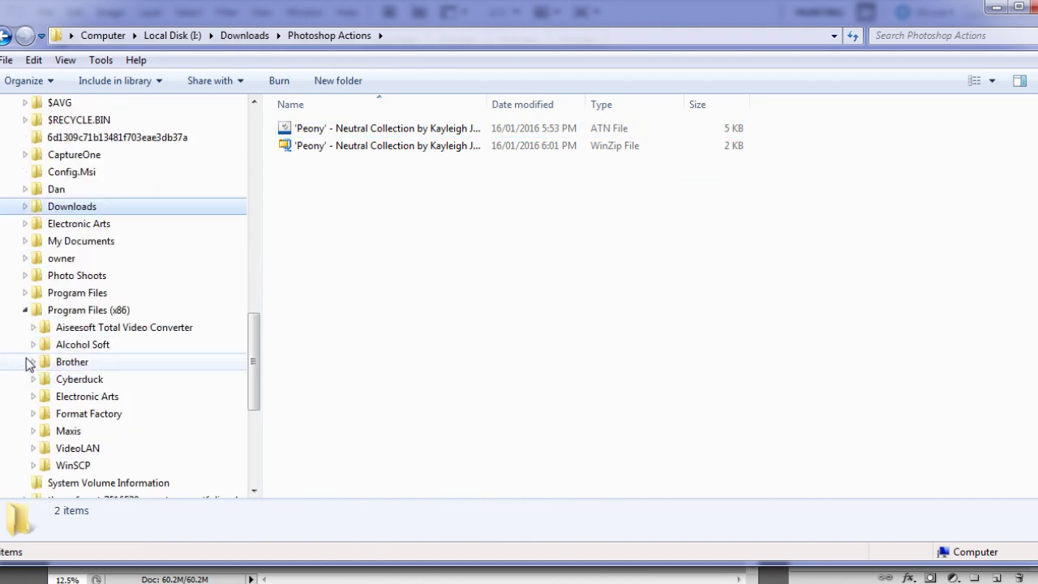
scroll(122, 340, "down", 1)
left_click(25, 239)
scroll(73, 213, "down", 1)
left_click(34, 206)
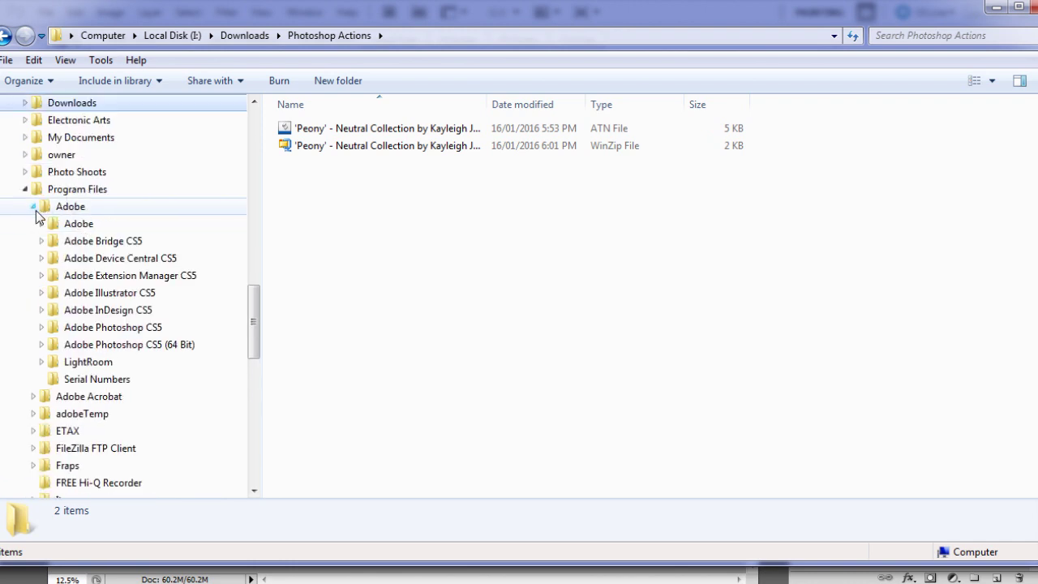
left_click(41, 327)
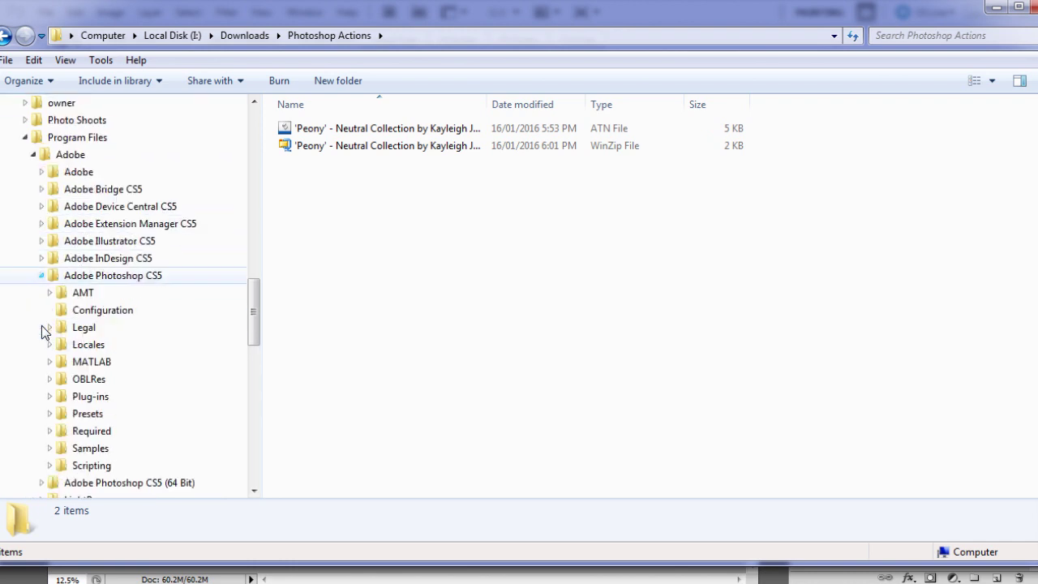
scroll(122, 373, "down", 1)
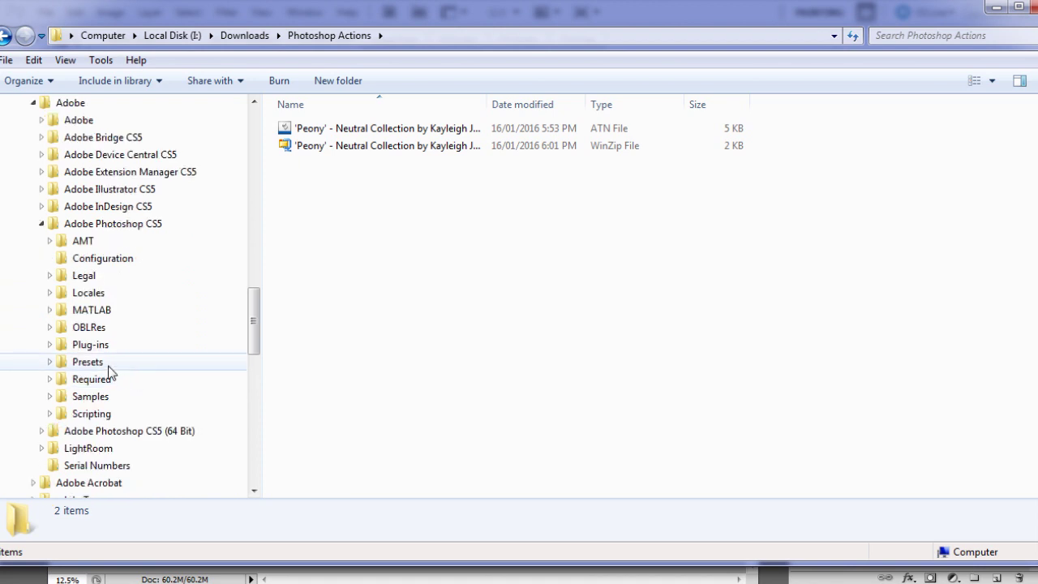
left_click(91, 363)
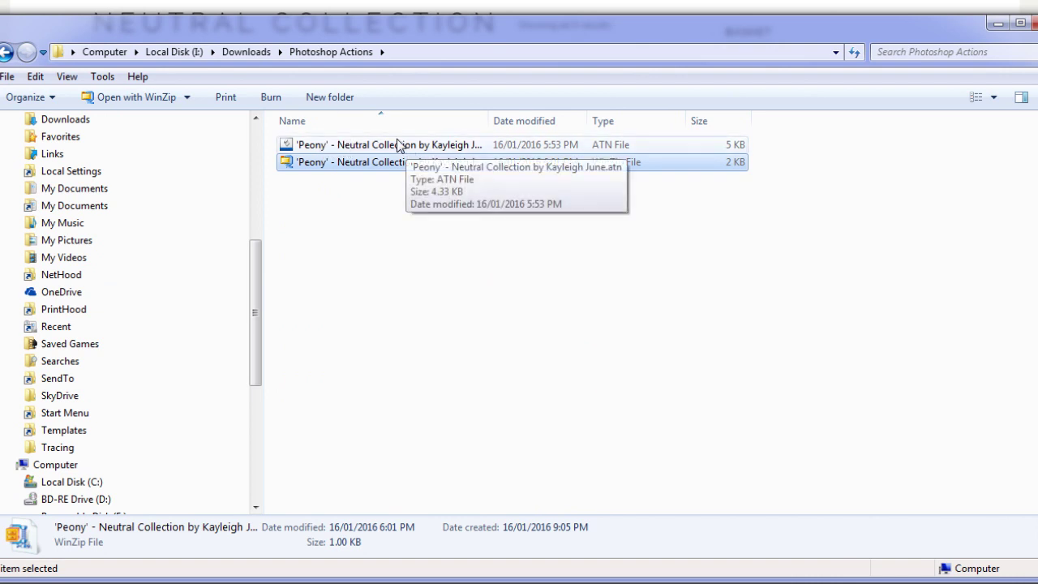
Step: Double-click the Peony ATN file to load the Peony action set into Photoshop
left_click(382, 146)
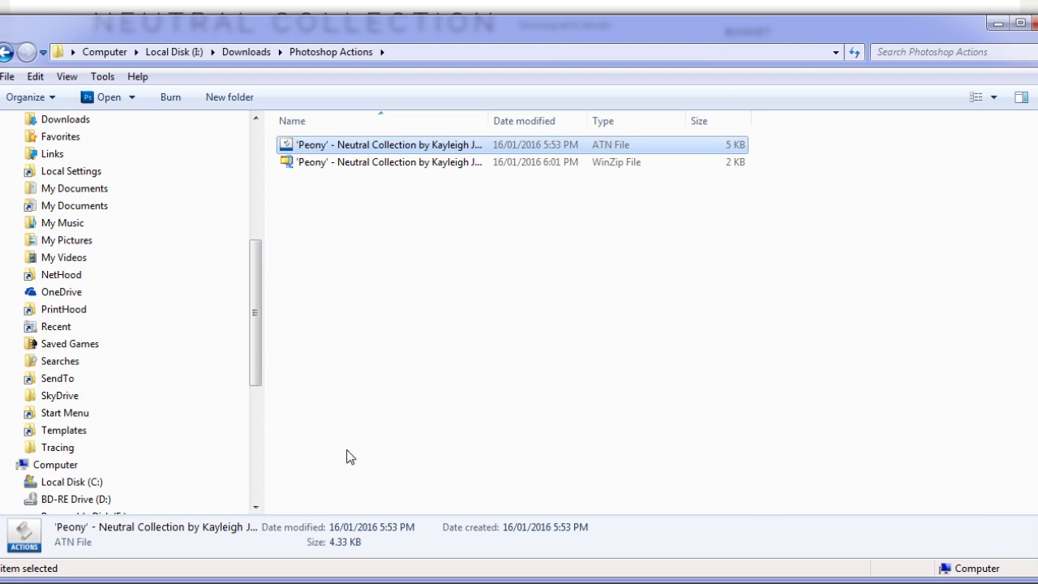
double_click(328, 150)
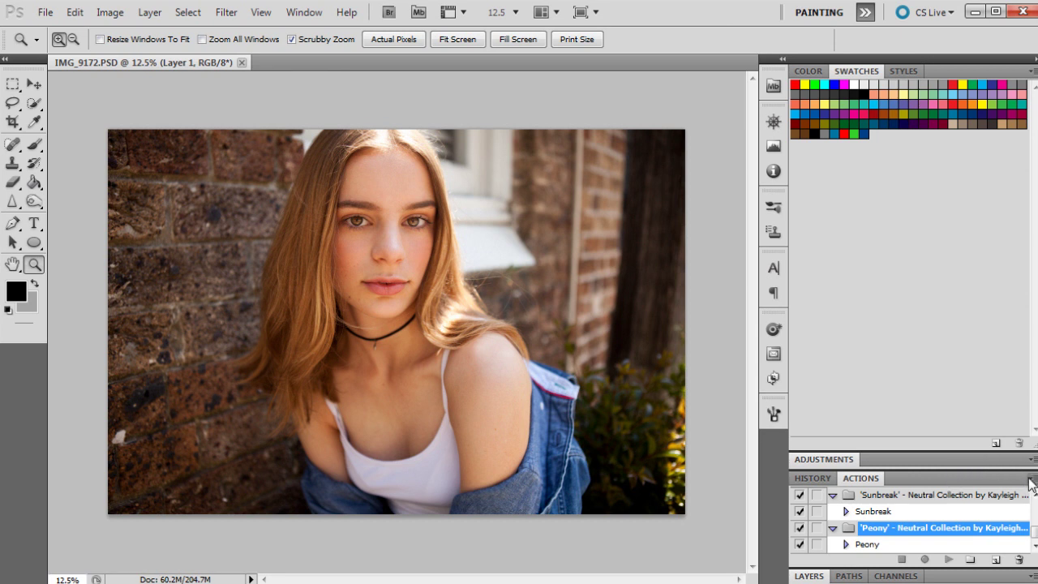
Step: Load the Peony ATN from I:\Downloads\Photoshop Actions via the Actions panel's Load Actions
left_click(1033, 478)
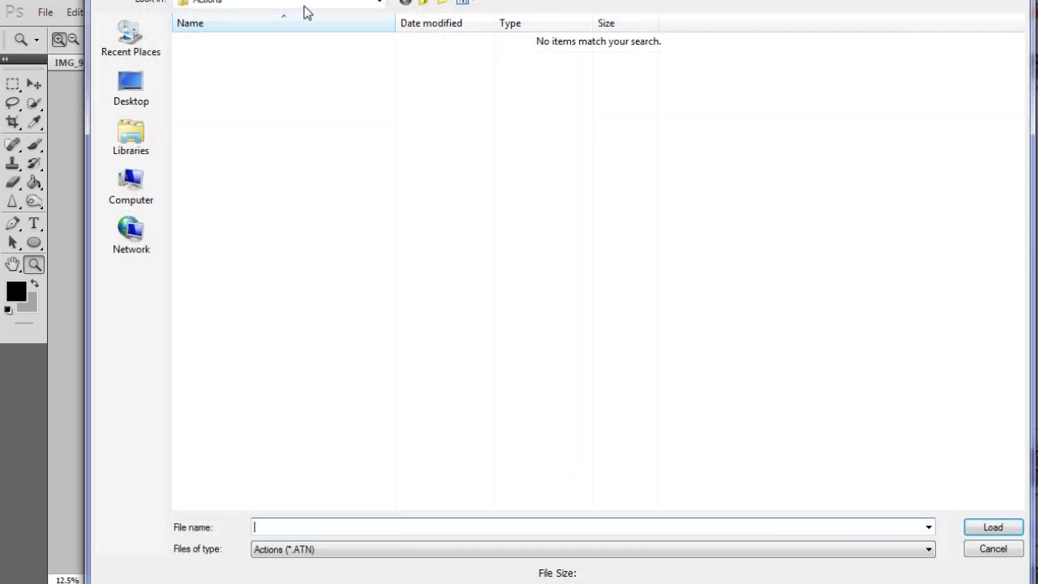
left_click(304, 8)
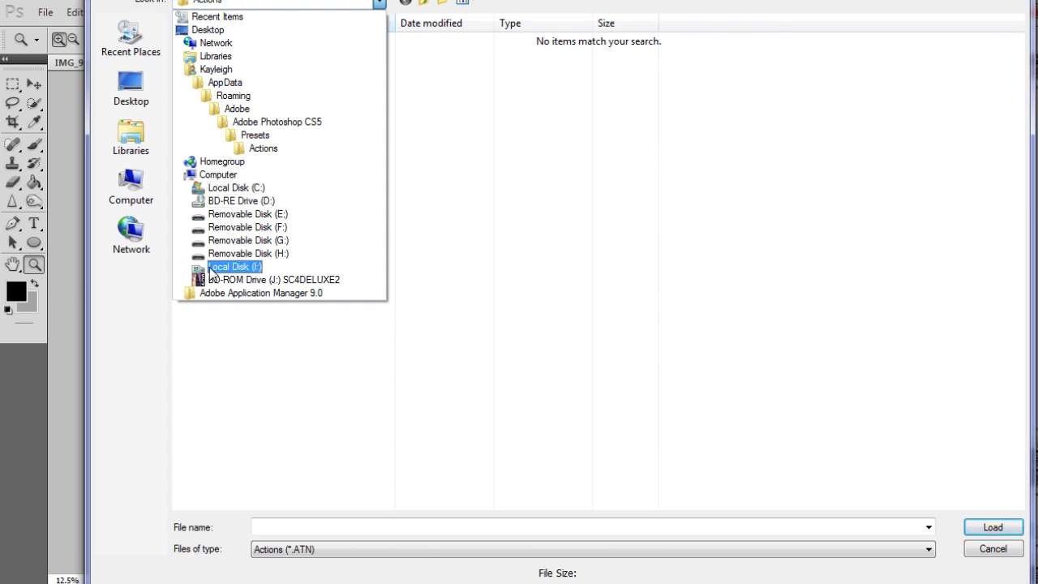
left_click(235, 266)
double_click(247, 135)
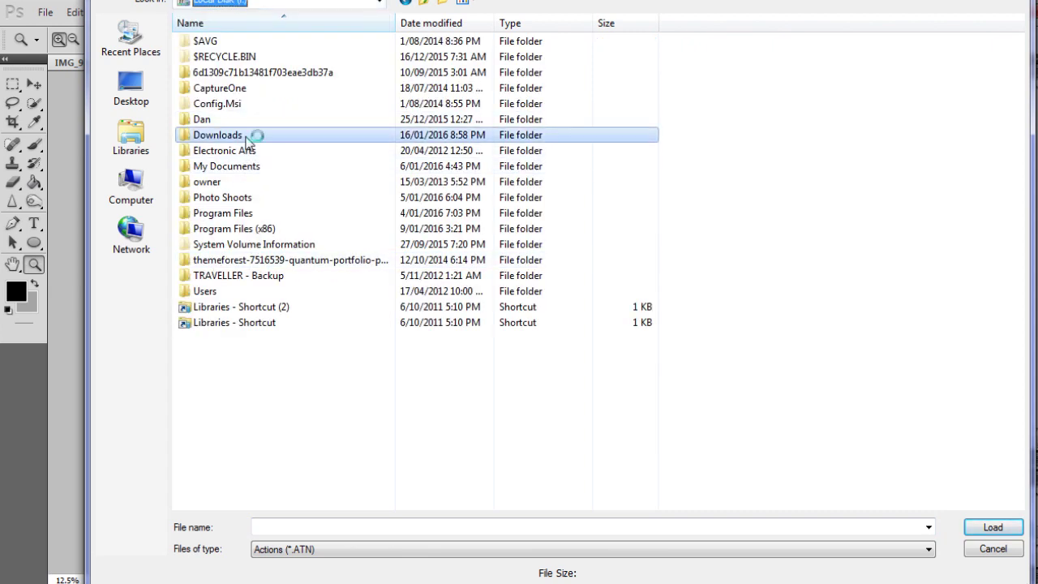
double_click(370, 53)
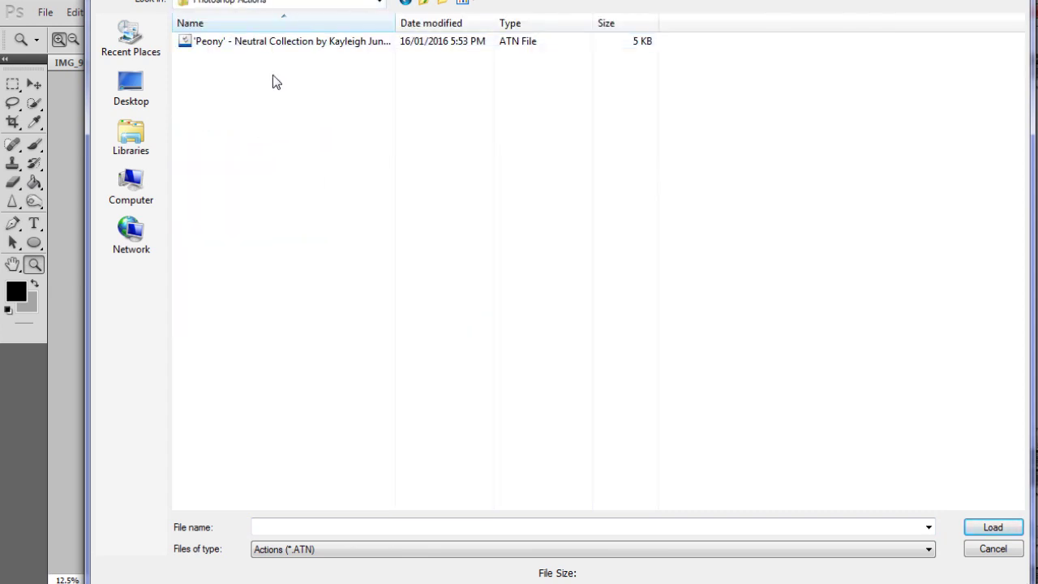
left_click(267, 42)
left_click(970, 527)
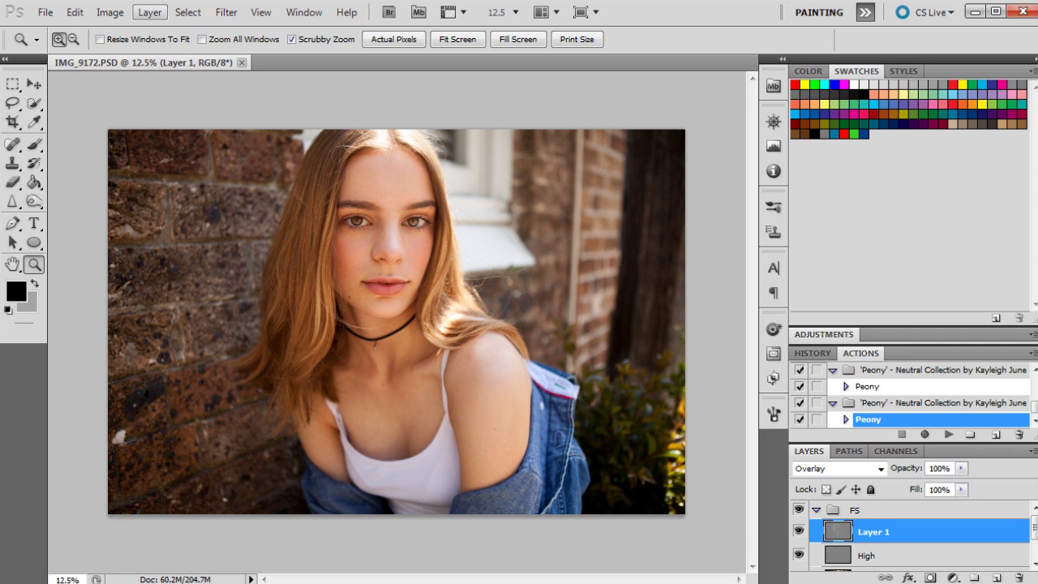
Step: Flatten IMG_9172.PSD to one Background layer using Layer > Flatten Image
left_click(150, 11)
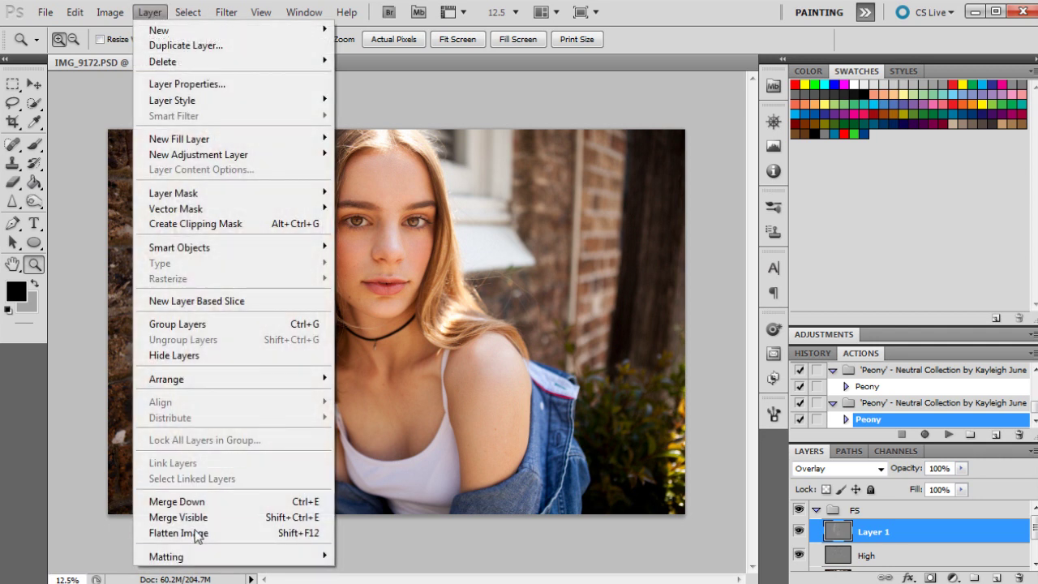
left_click(197, 534)
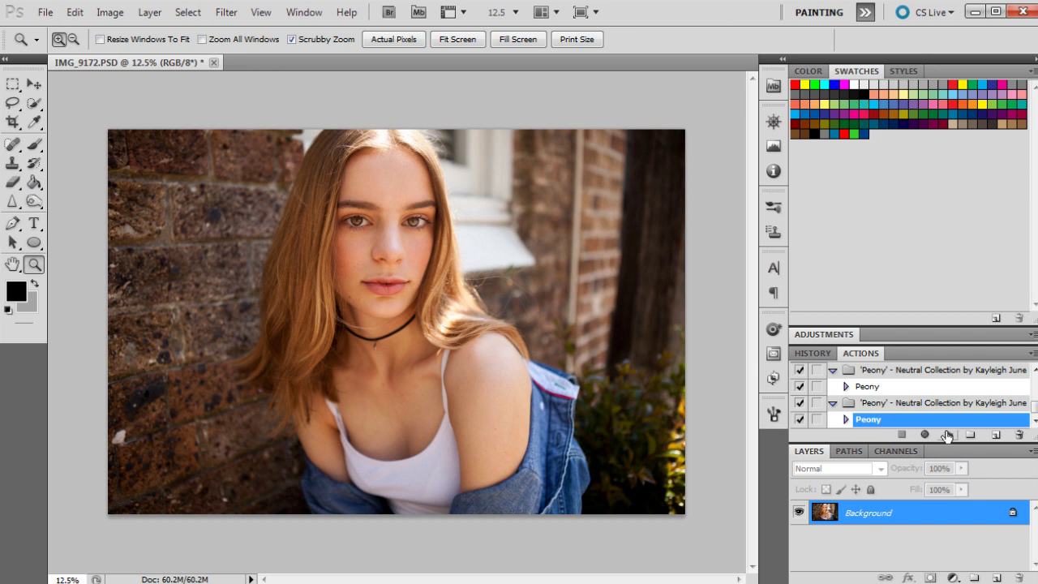
Step: Play the Peony action, adding Vibrance 1, Selective Color 1 and Curves 1 layers
left_click(947, 435)
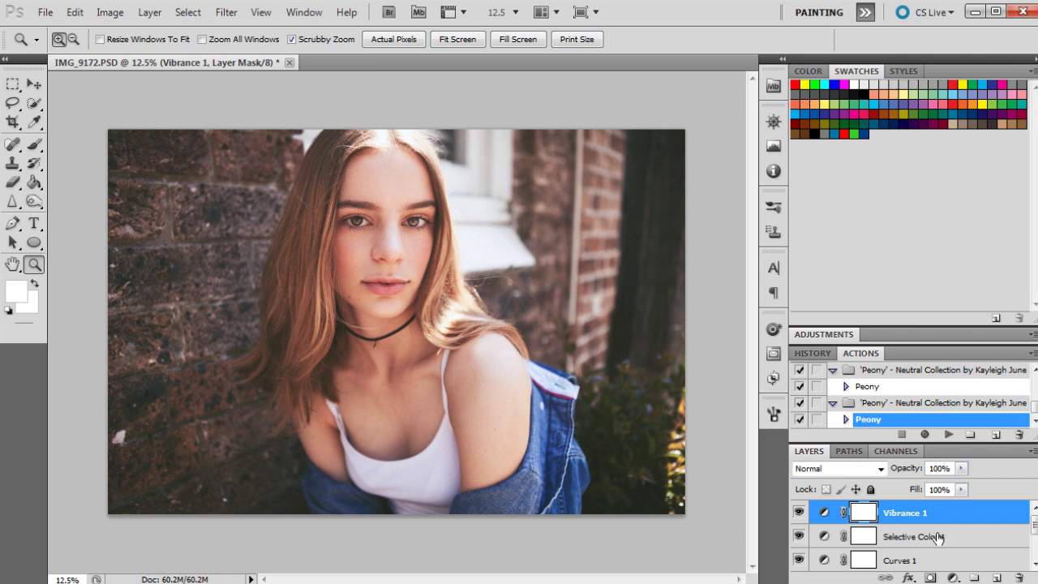
scroll(895, 537, "down", 3)
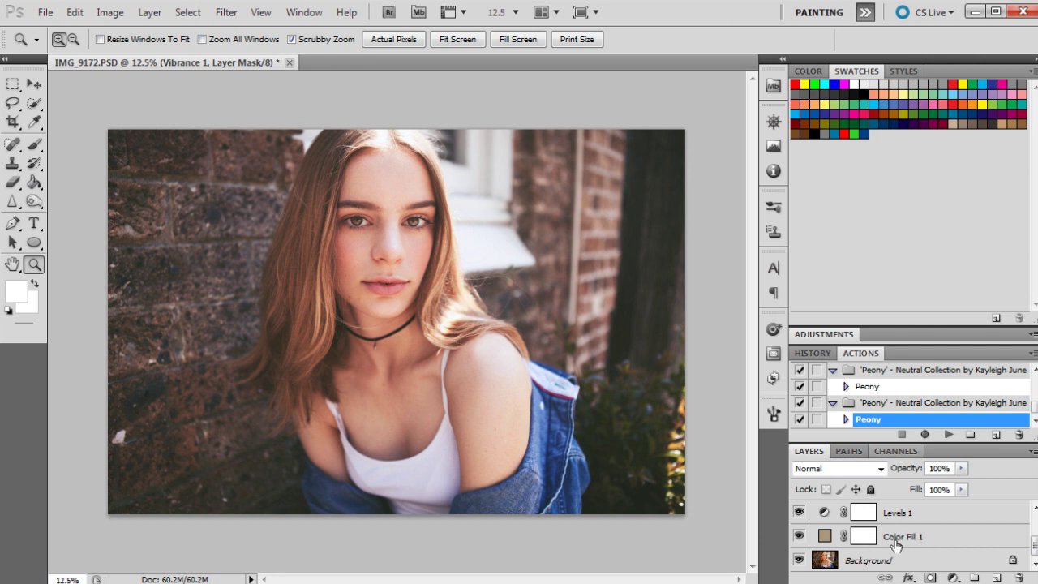
left_click(895, 538)
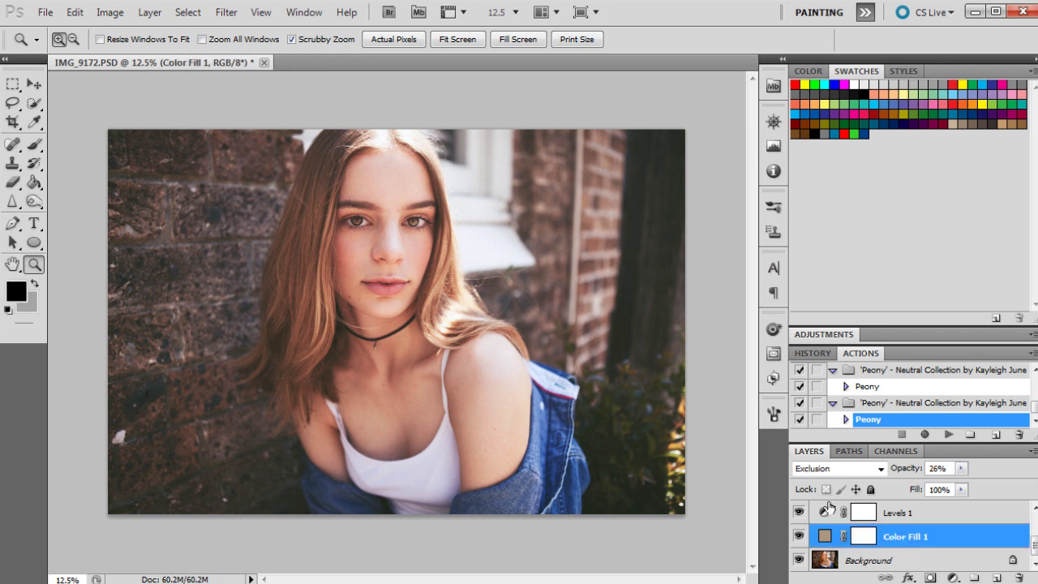
scroll(893, 519, "up", 3)
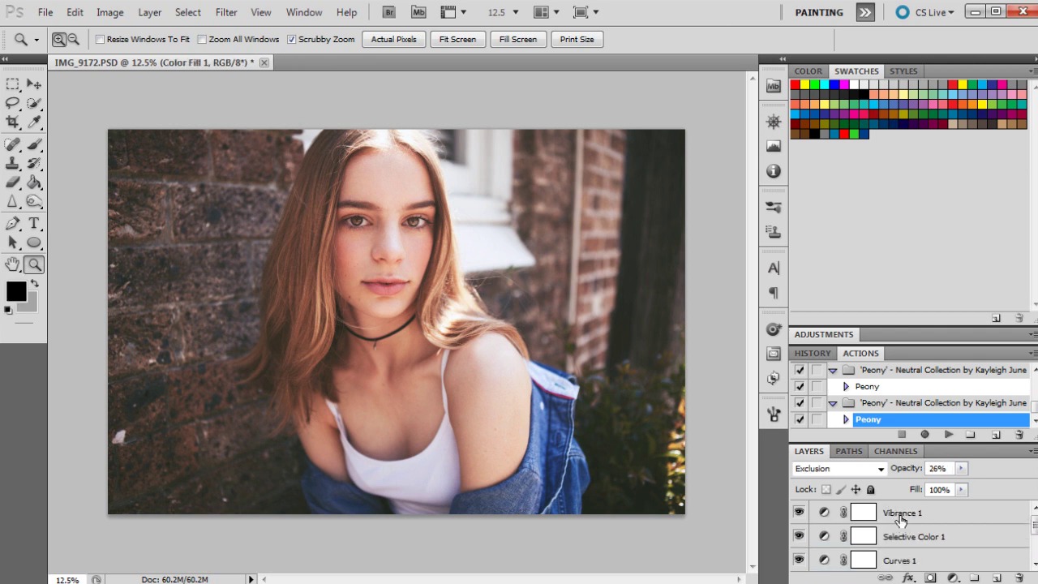
left_click(917, 512)
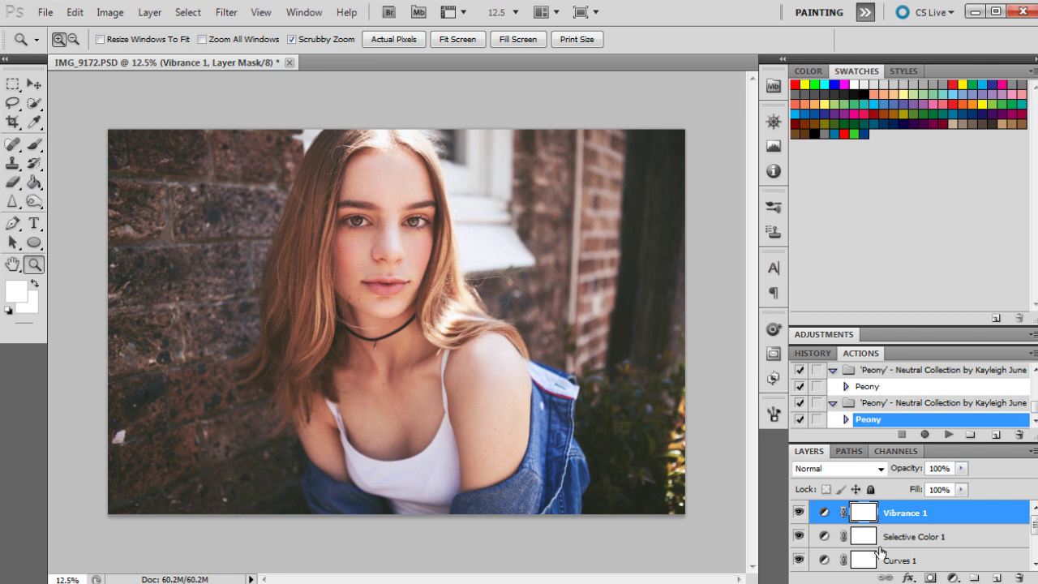
scroll(900, 558, "down", 1)
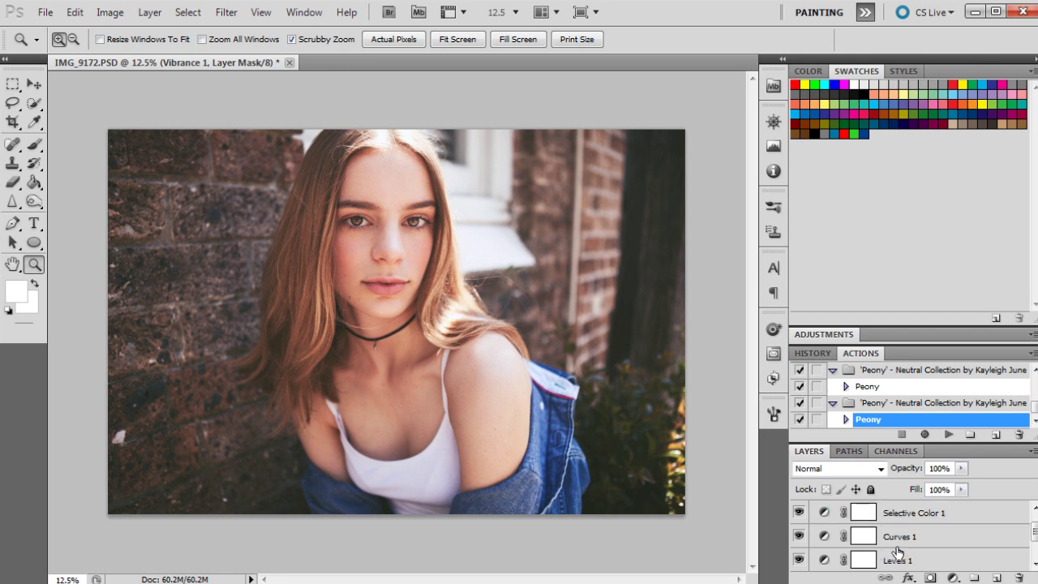
left_click(900, 541)
scroll(900, 541, "down", 1)
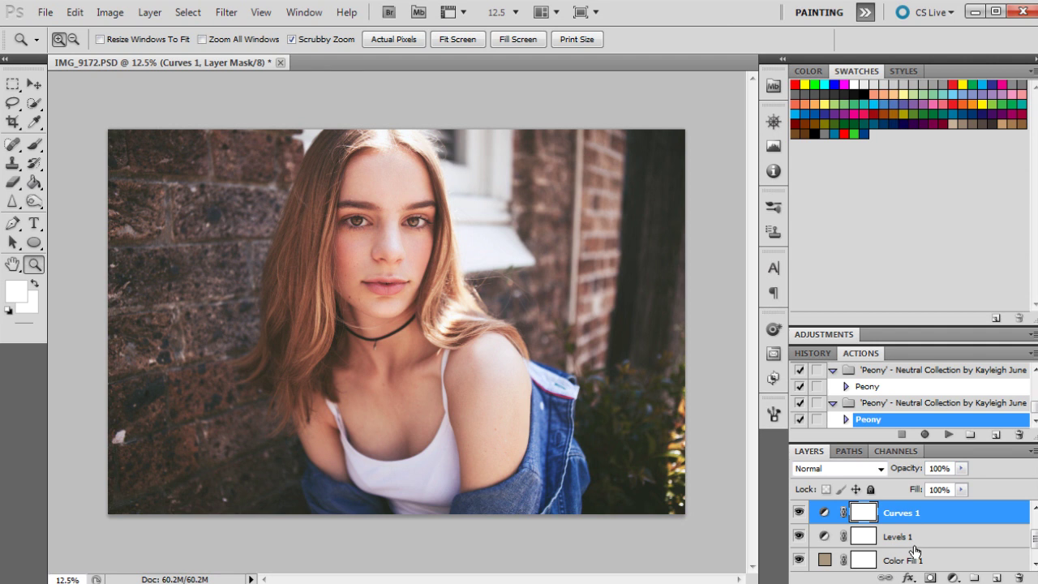
scroll(903, 543, "up", 2)
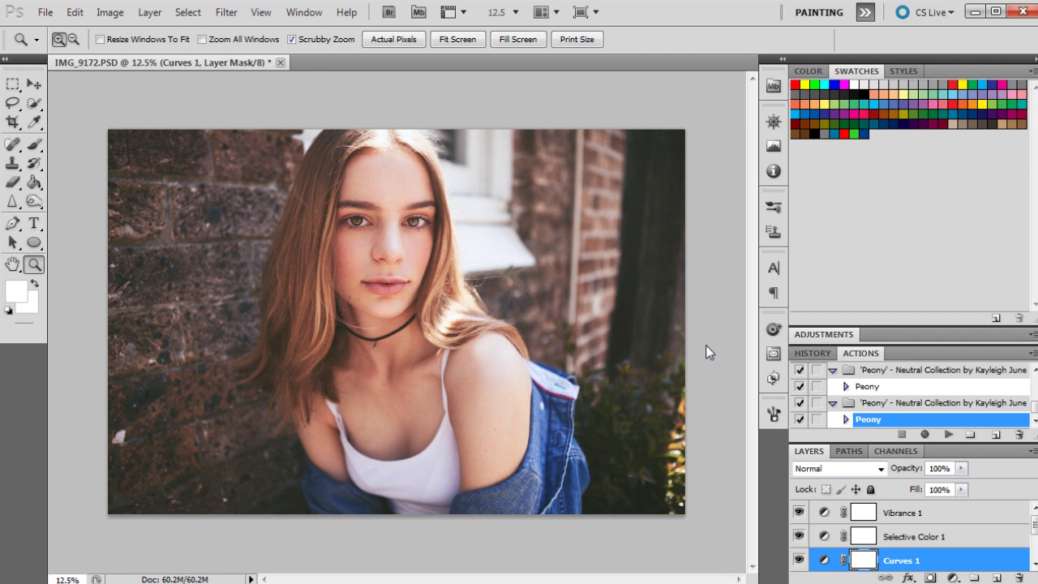
left_click(149, 12)
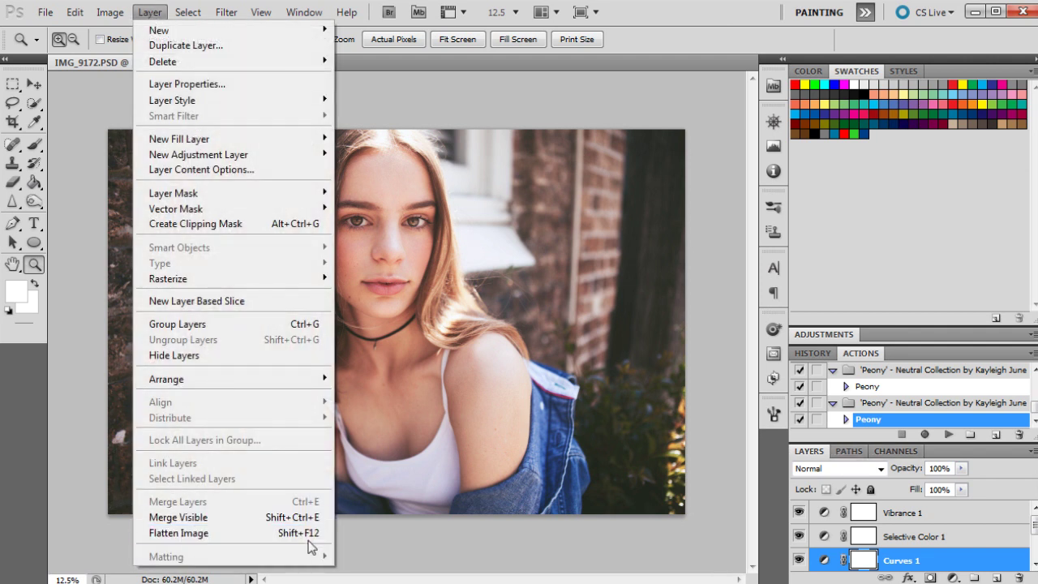
left_click(149, 12)
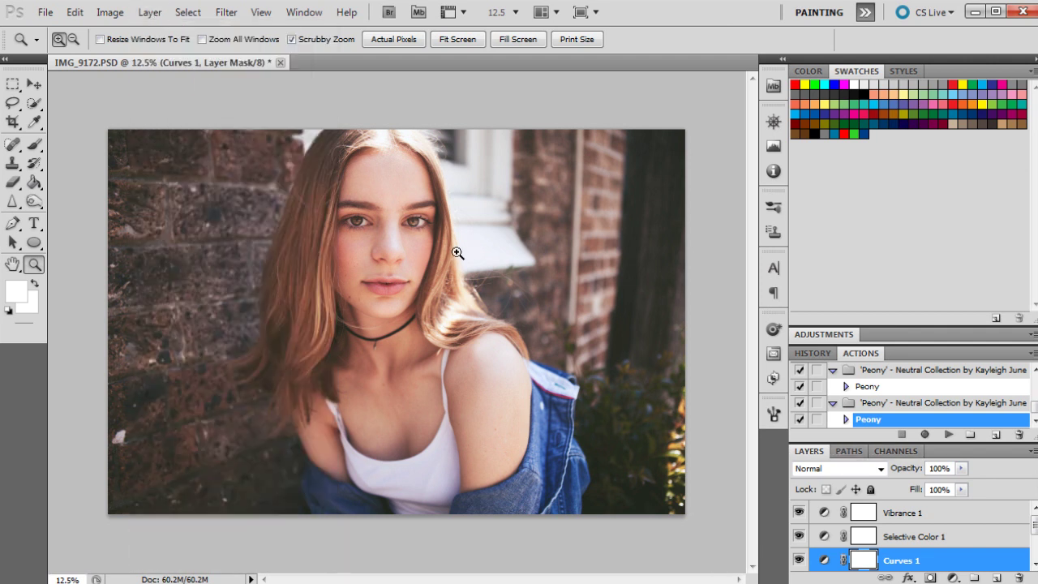
key("alt+period")
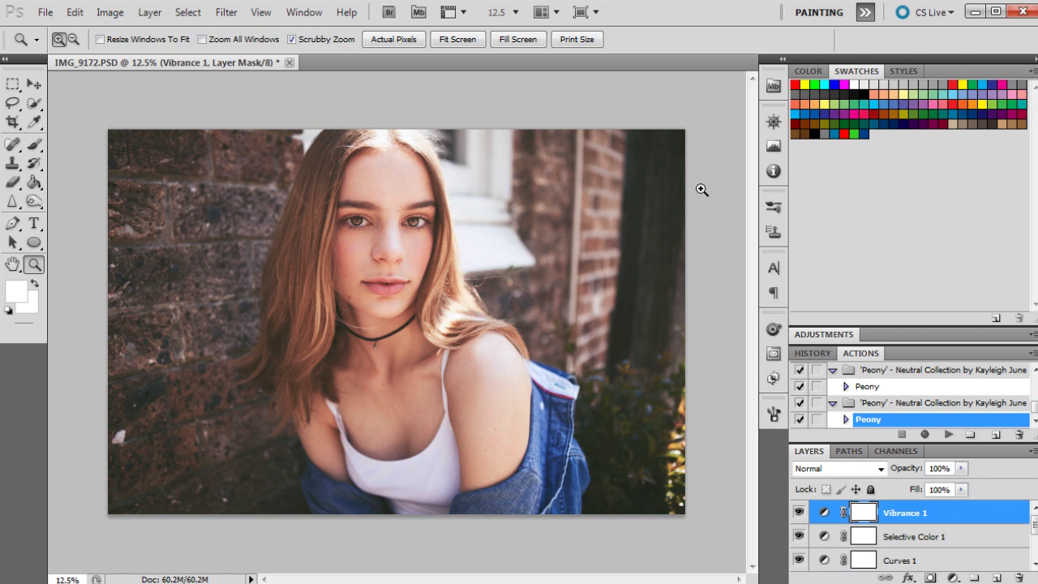